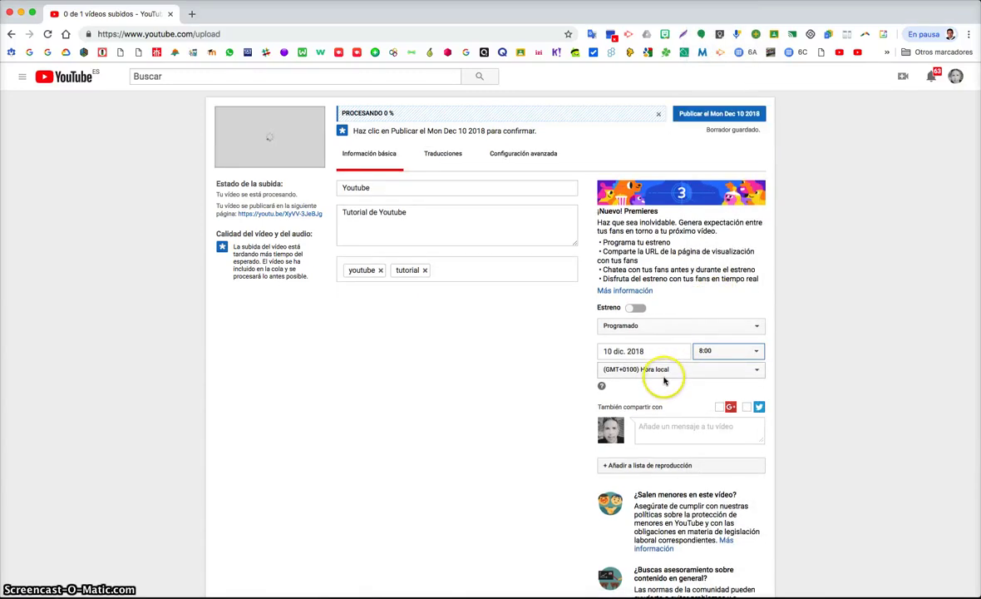
# Add the uploading video to the "Google for Education" playlist.
pyautogui.click(650, 465)
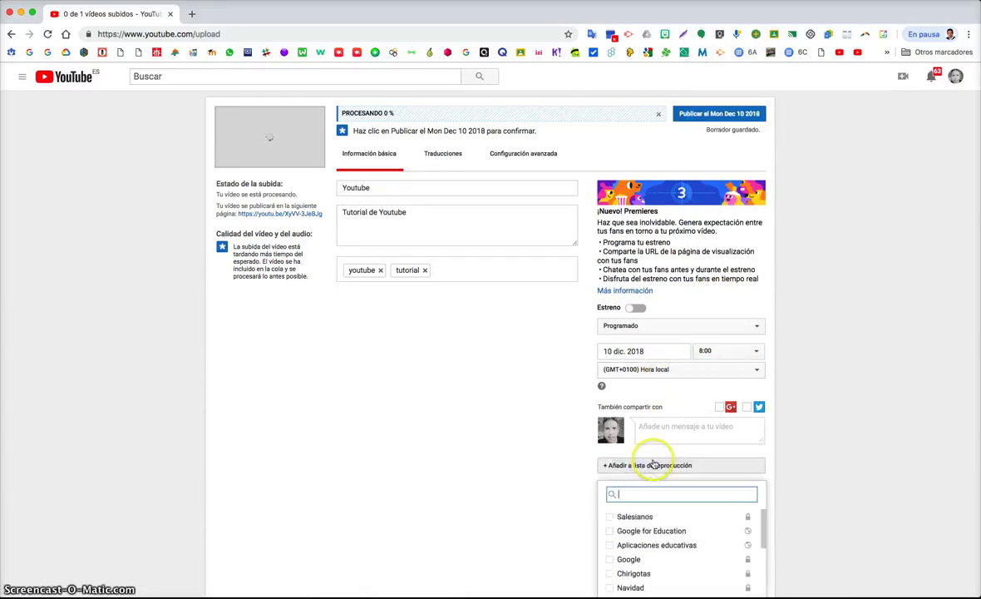
pyautogui.click(609, 531)
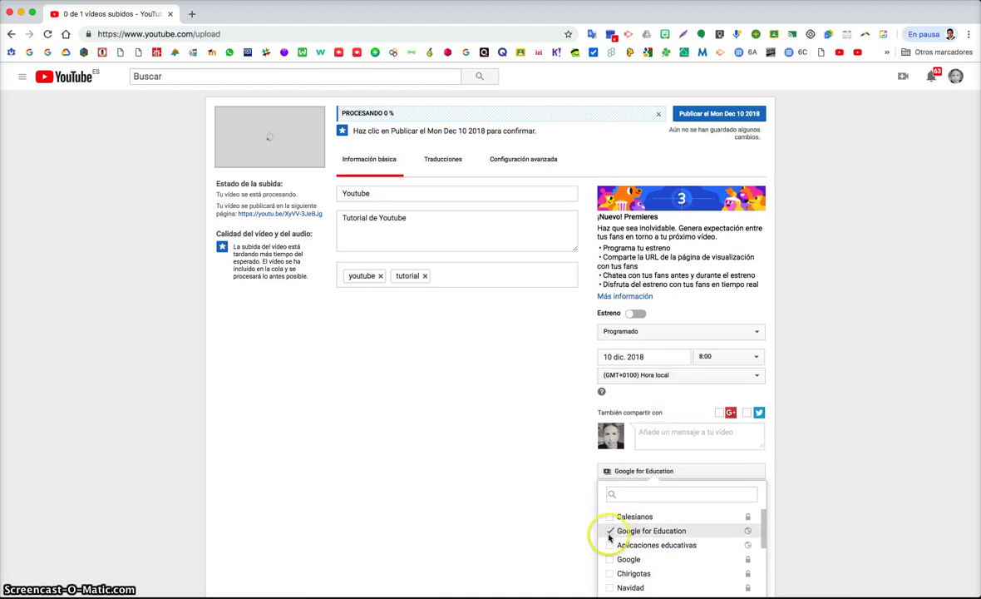
pyautogui.click(688, 460)
# Upload the YouTube logo image as the video's custom thumbnail.
pyautogui.scroll(-5, 556, 450)
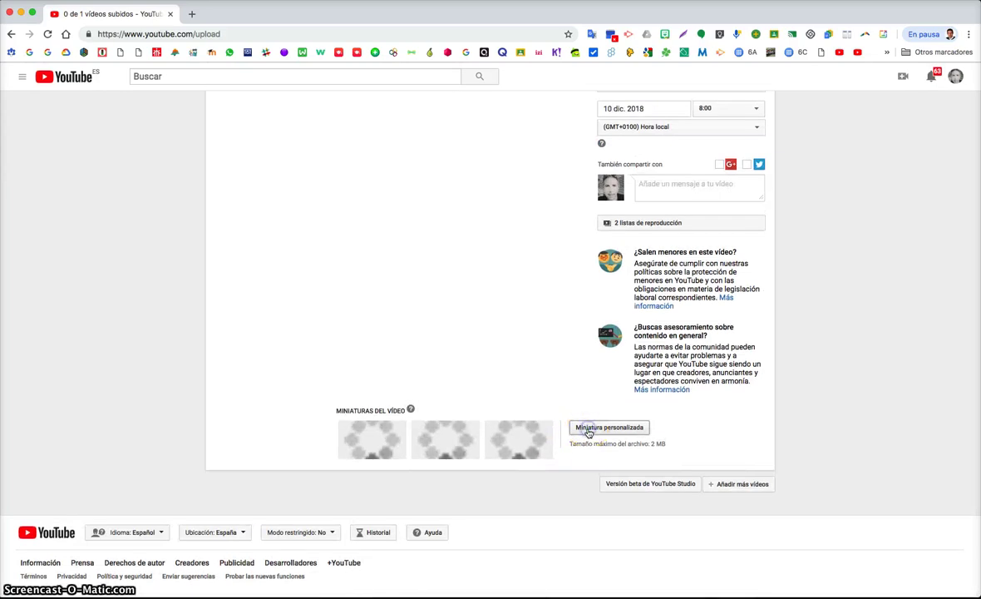
pyautogui.click(588, 428)
pyautogui.doubleClick(439, 96)
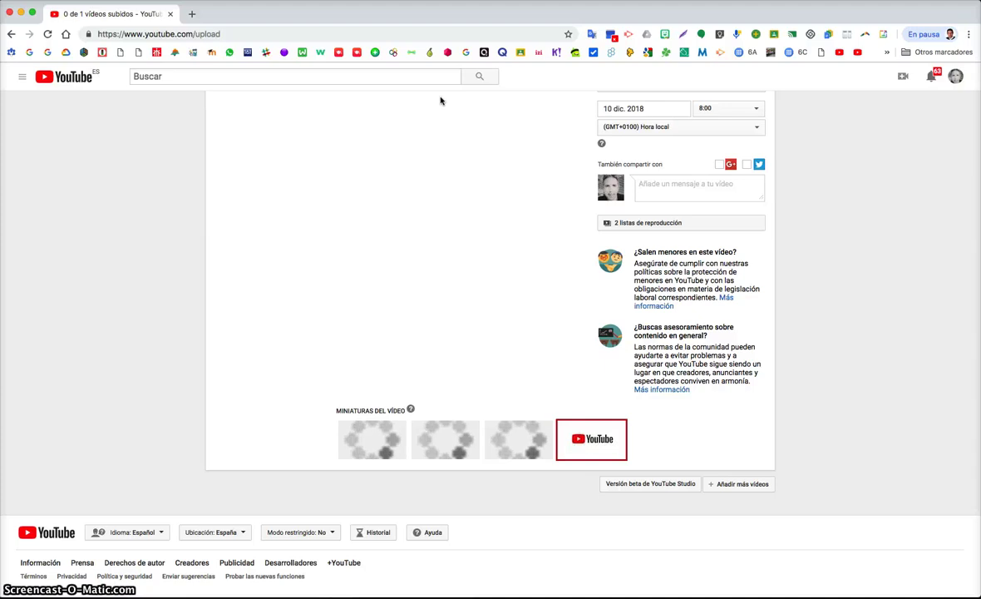
pyautogui.click(440, 167)
pyautogui.scroll(-1, 432, 183)
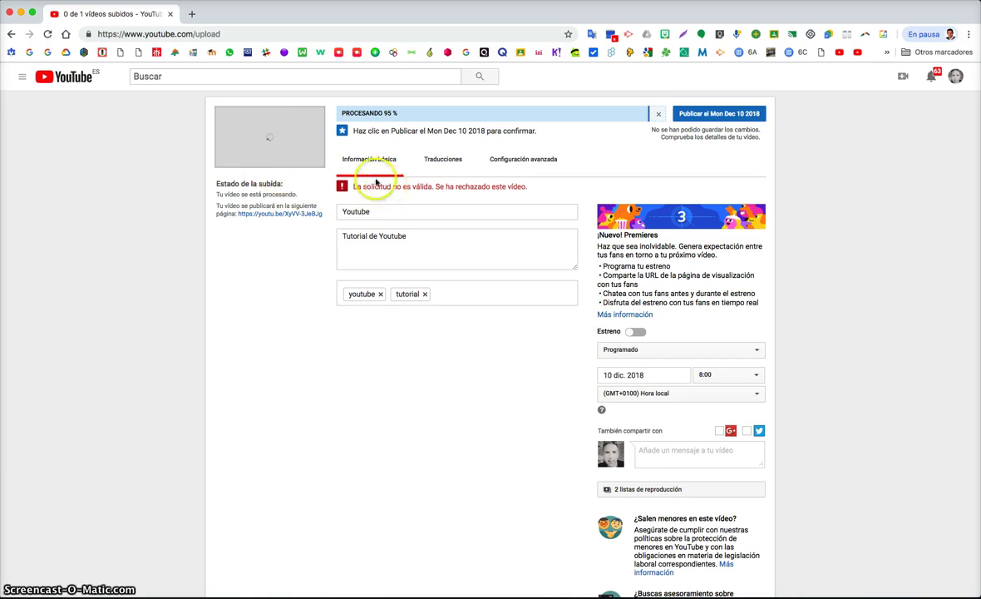
pyautogui.click(496, 178)
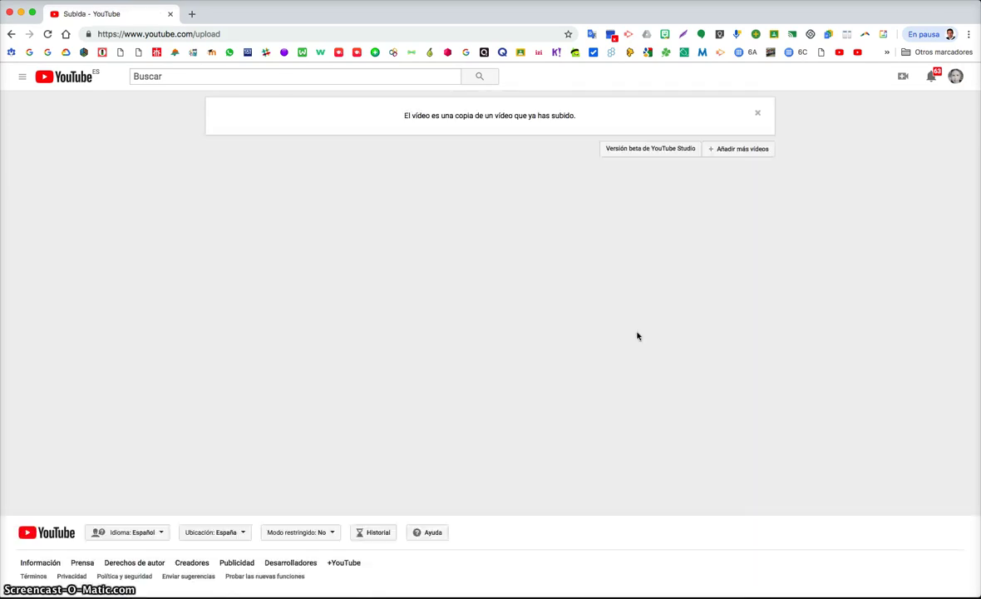
pyautogui.click(585, 289)
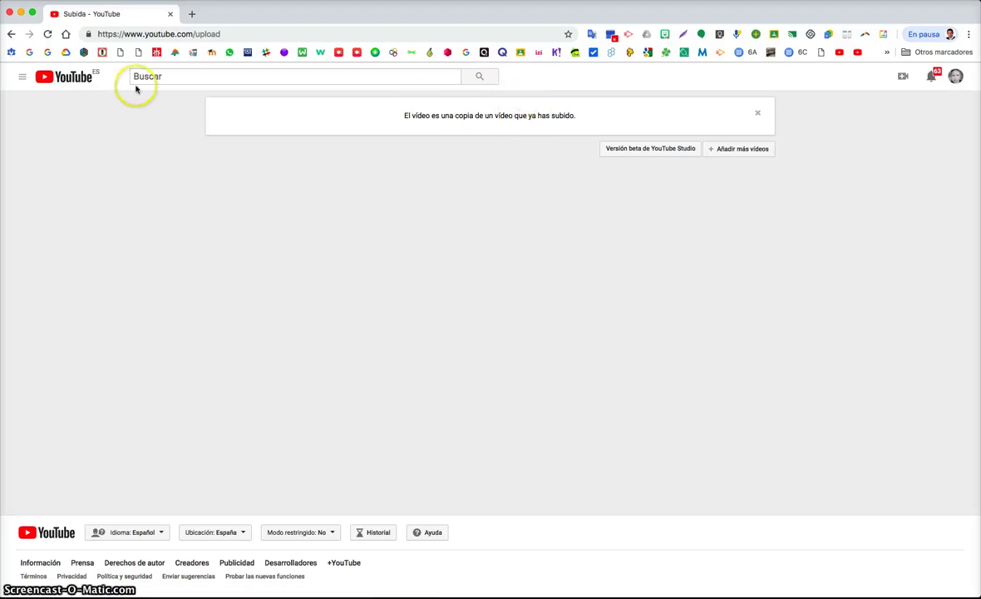
# Open the beta version of YouTube Studio for the signed-in channel.
pyautogui.click(956, 76)
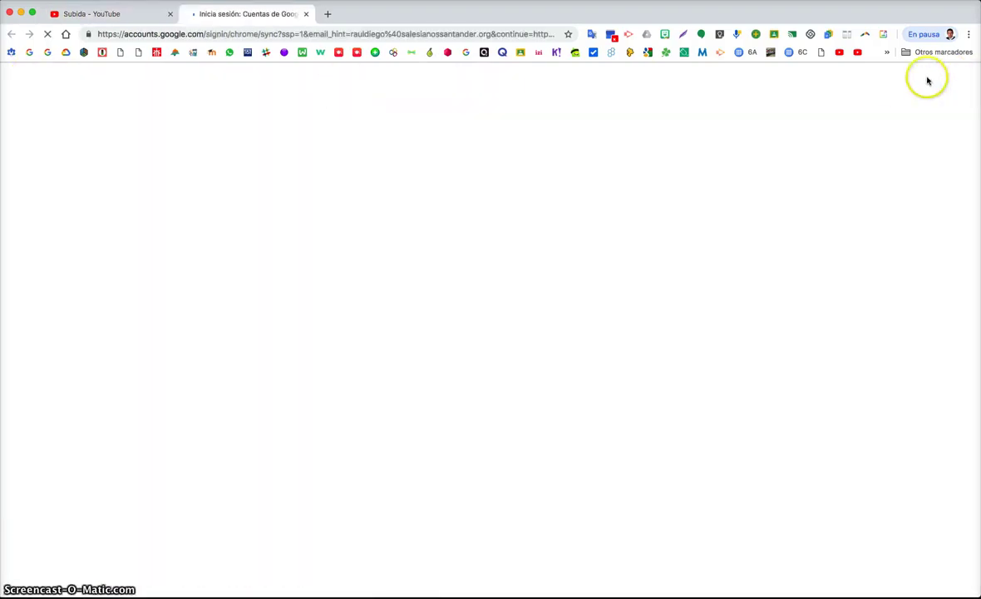
pyautogui.click(305, 16)
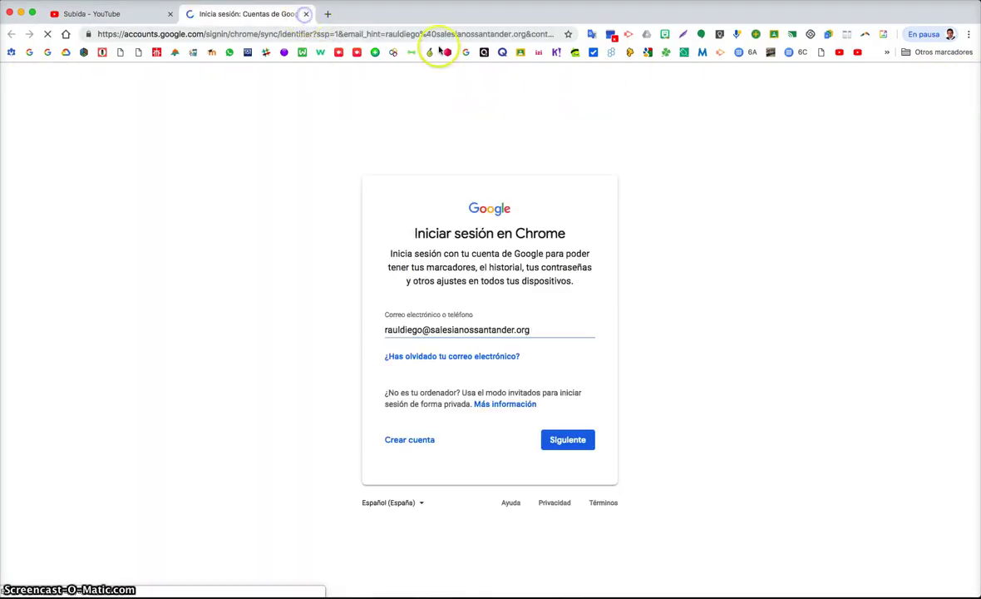
pyautogui.click(956, 81)
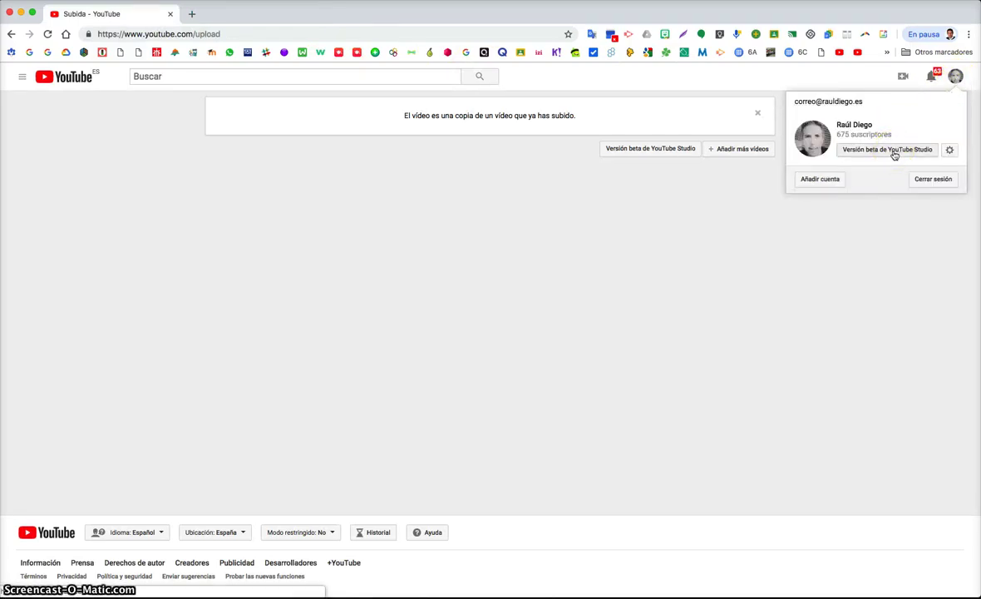
pyautogui.click(895, 155)
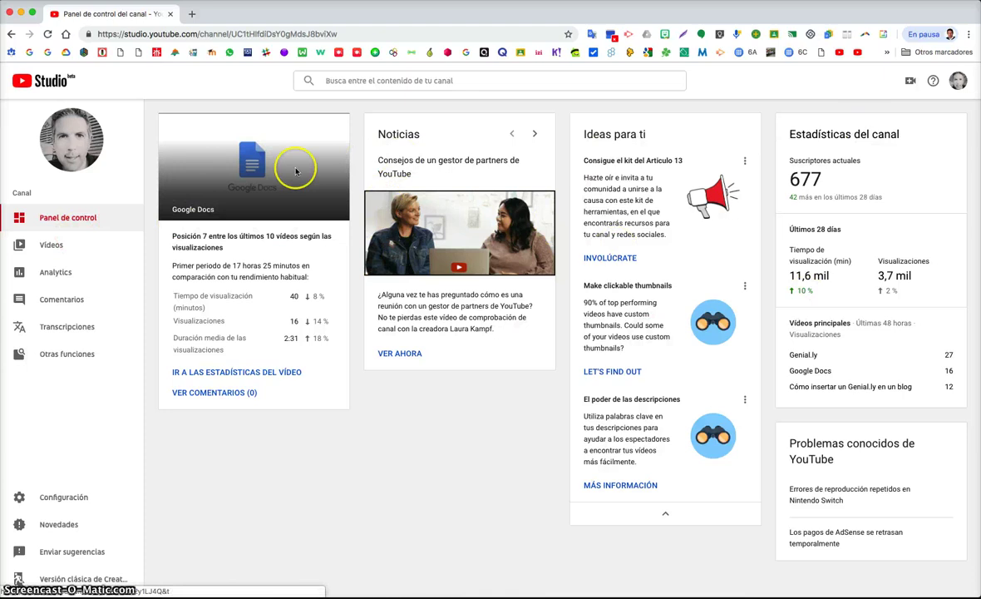
# Go to the channel's list of uploaded videos and let the unresponsive page finish loading.
pyautogui.click(72, 245)
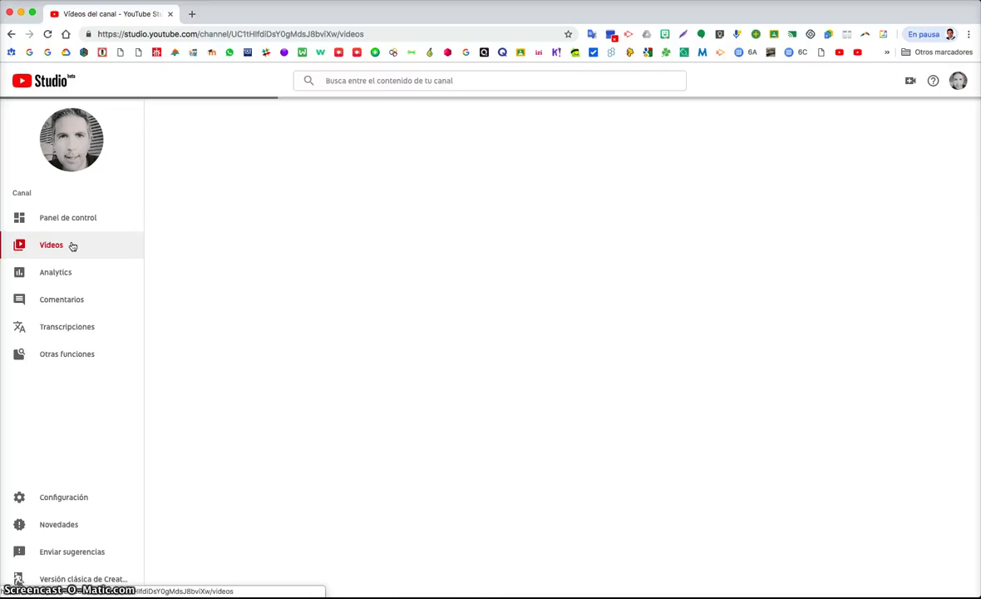
pyautogui.click(60, 247)
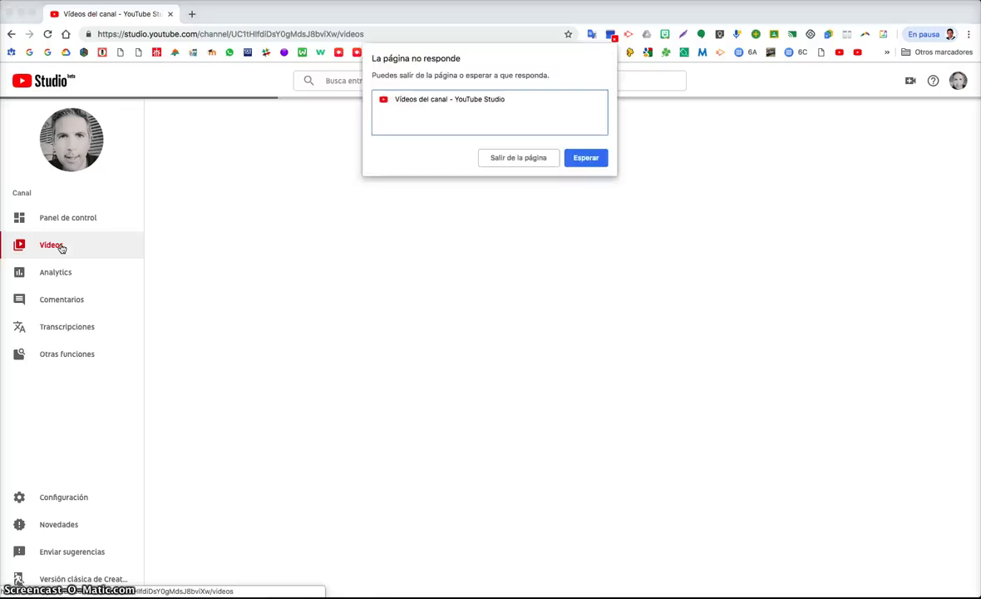
pyautogui.click(586, 158)
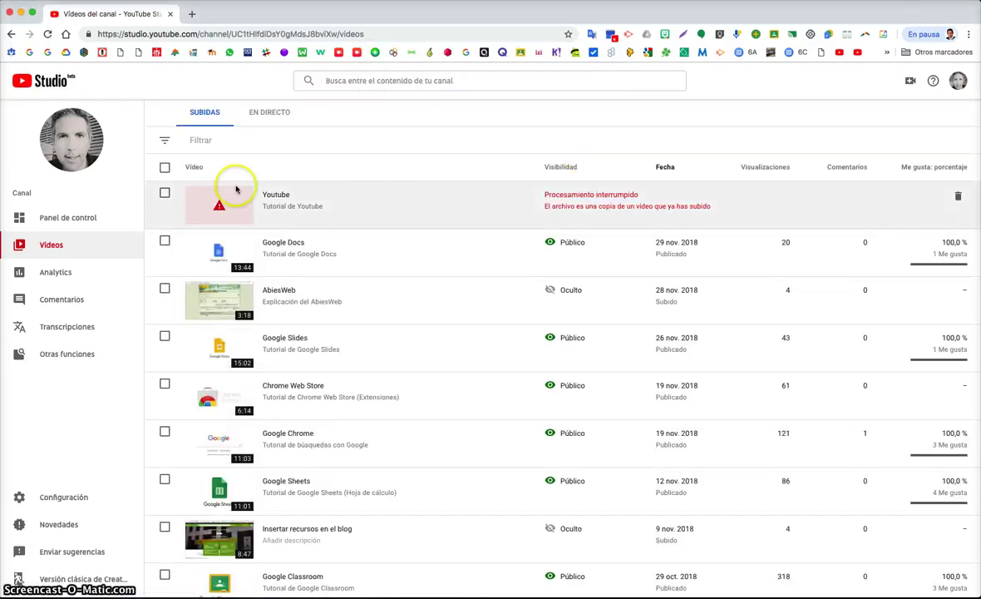
pyautogui.click(166, 194)
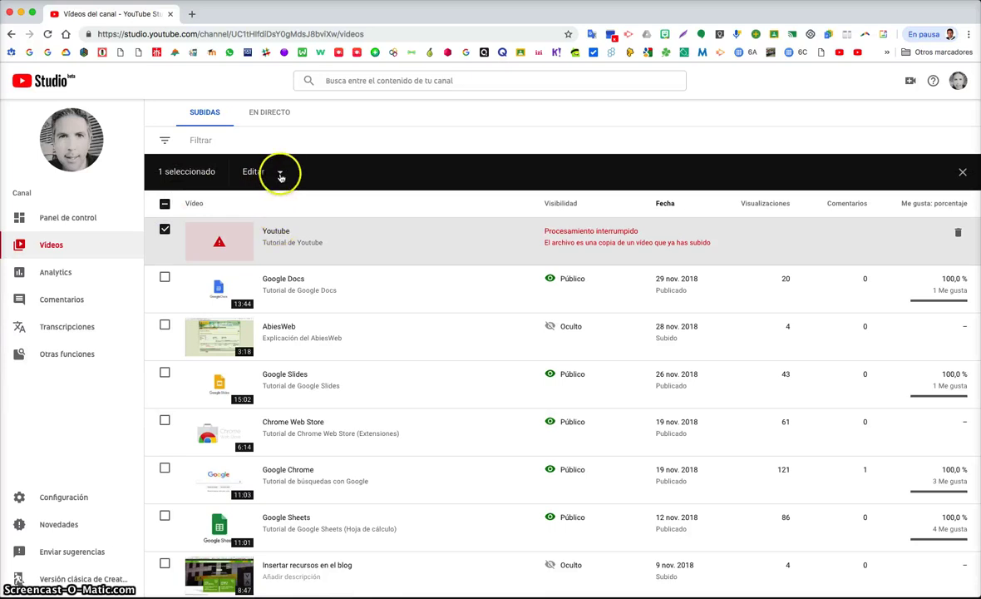
pyautogui.click(280, 176)
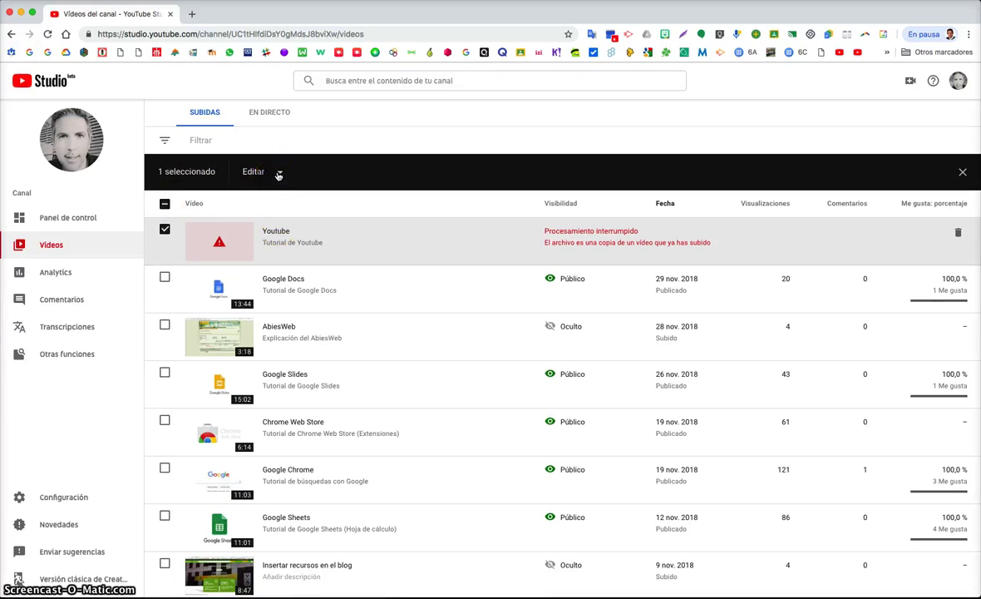
pyautogui.click(283, 171)
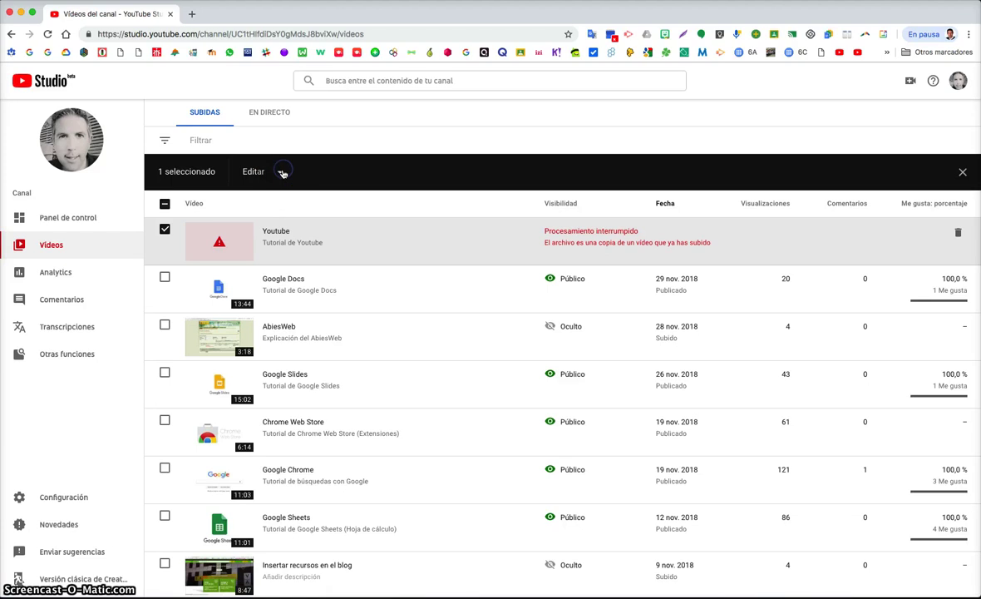
pyautogui.click(277, 174)
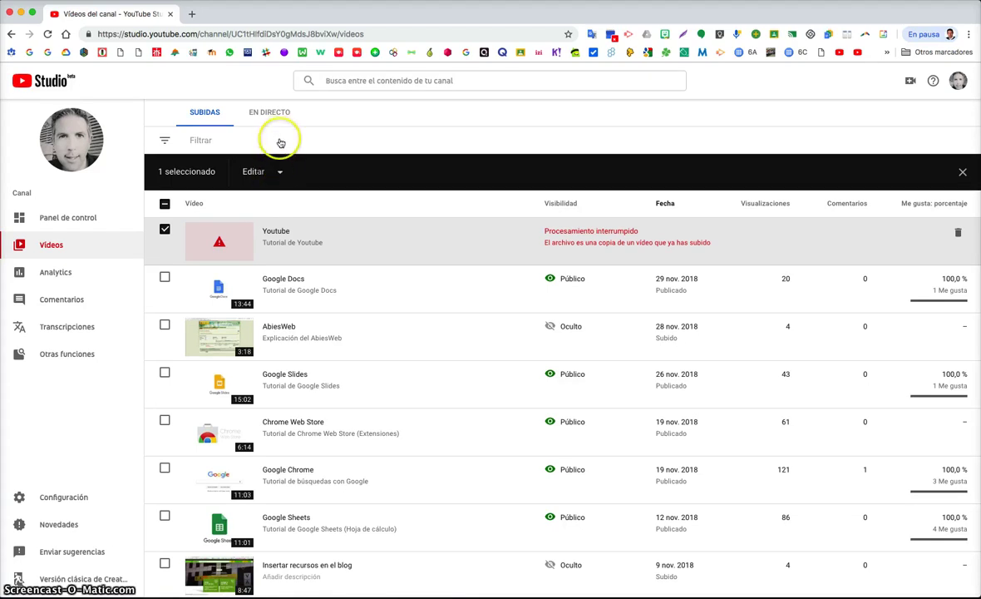
pyautogui.click(258, 172)
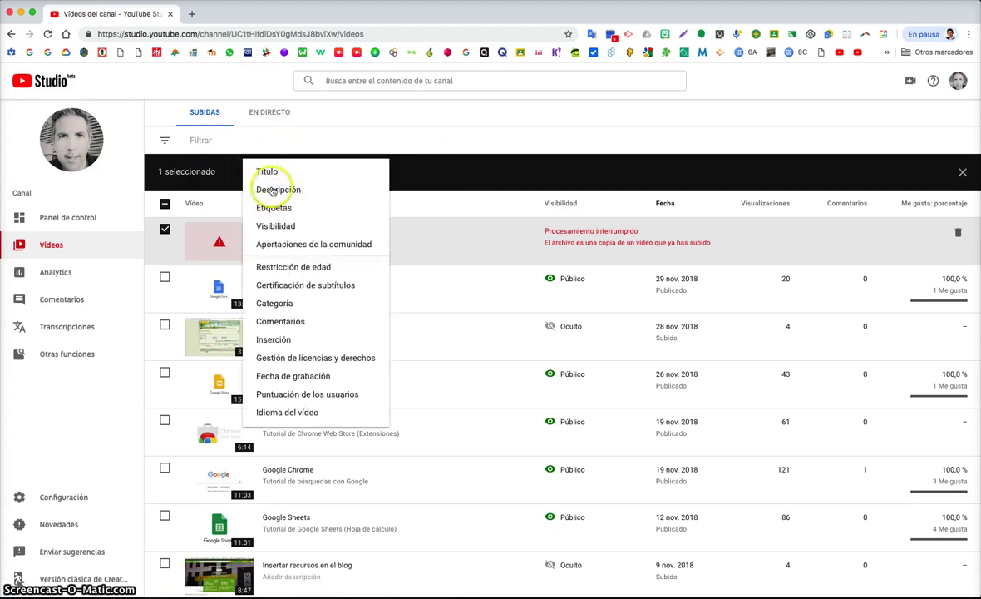
pyautogui.click(274, 171)
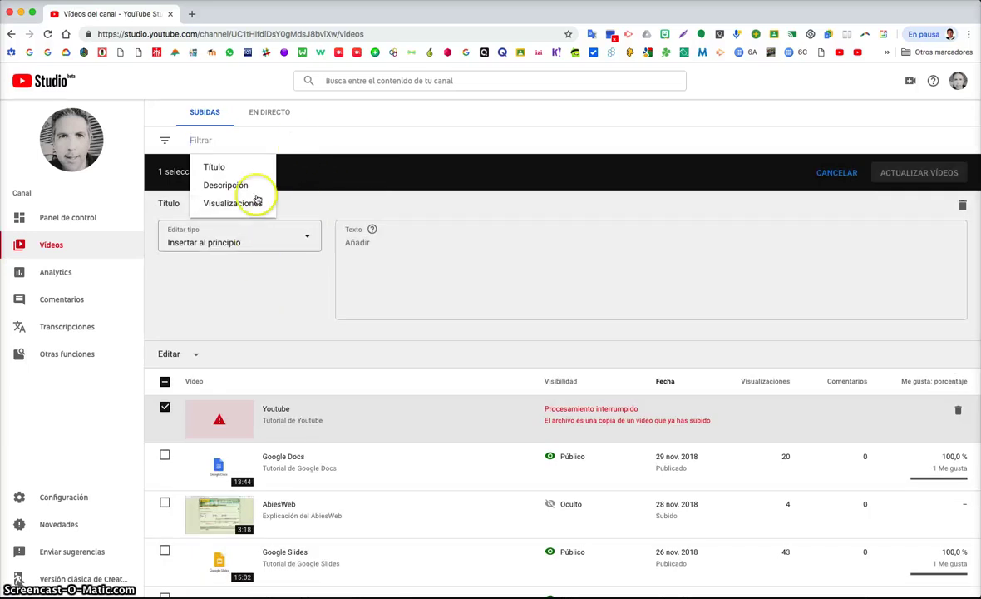
pyautogui.click(165, 143)
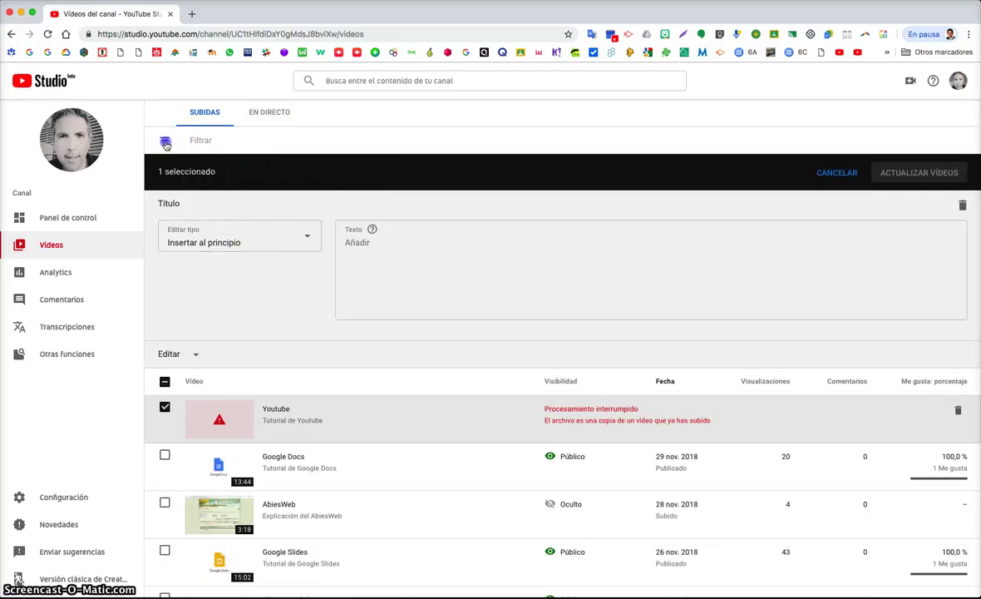
pyautogui.click(166, 410)
# Permanently delete the interrupted "Youtube" draft, acknowledging that this cannot be undone, and reload the video list.
pyautogui.click(165, 195)
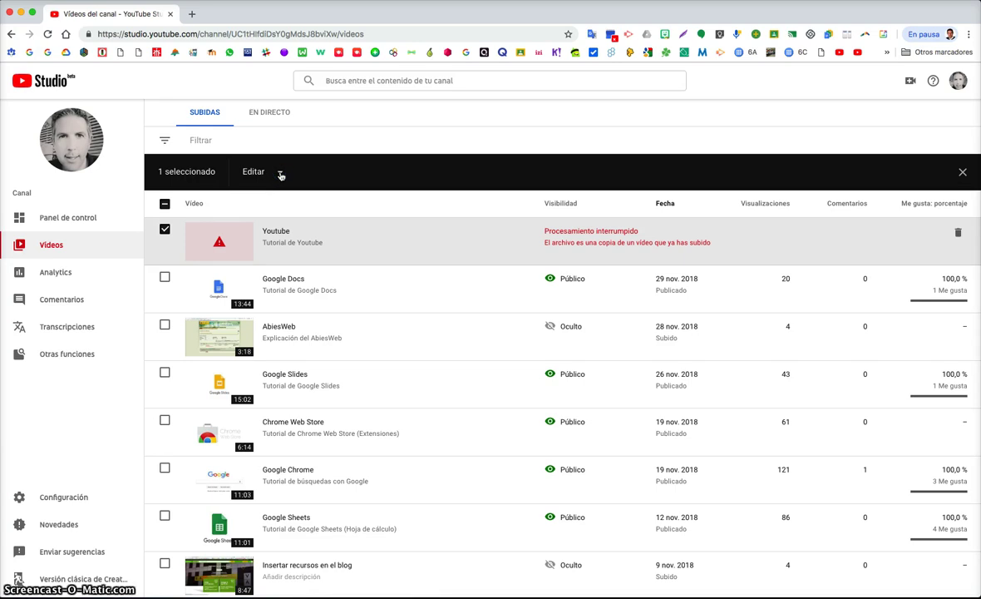
pyautogui.click(941, 235)
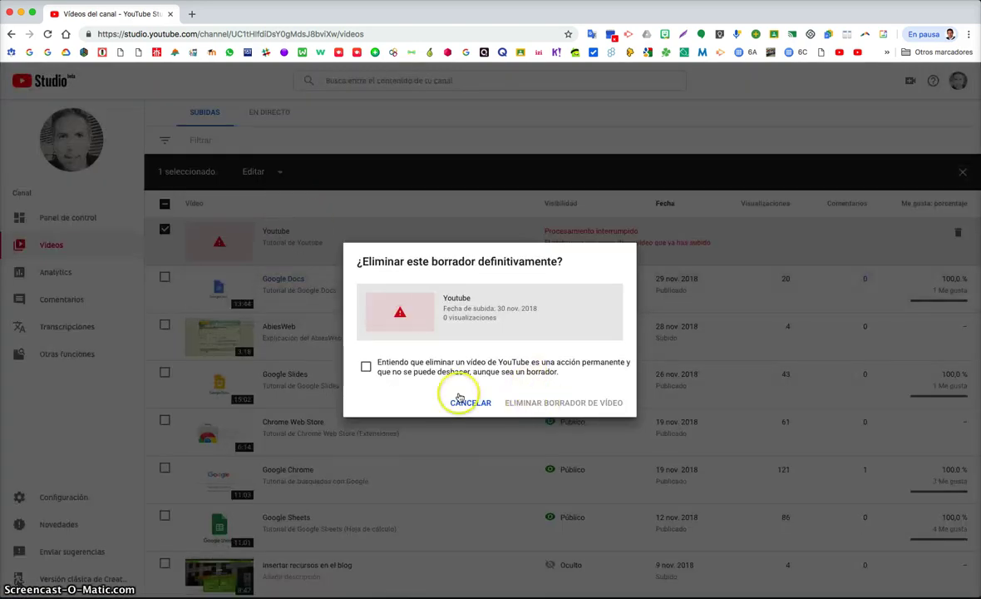
pyautogui.click(366, 366)
pyautogui.click(532, 402)
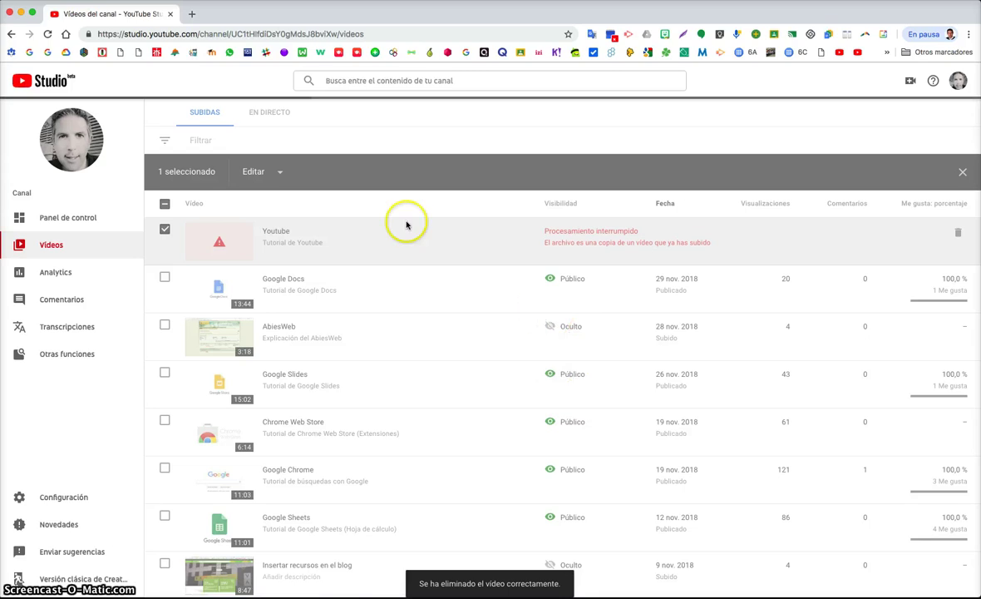
pyautogui.click(47, 34)
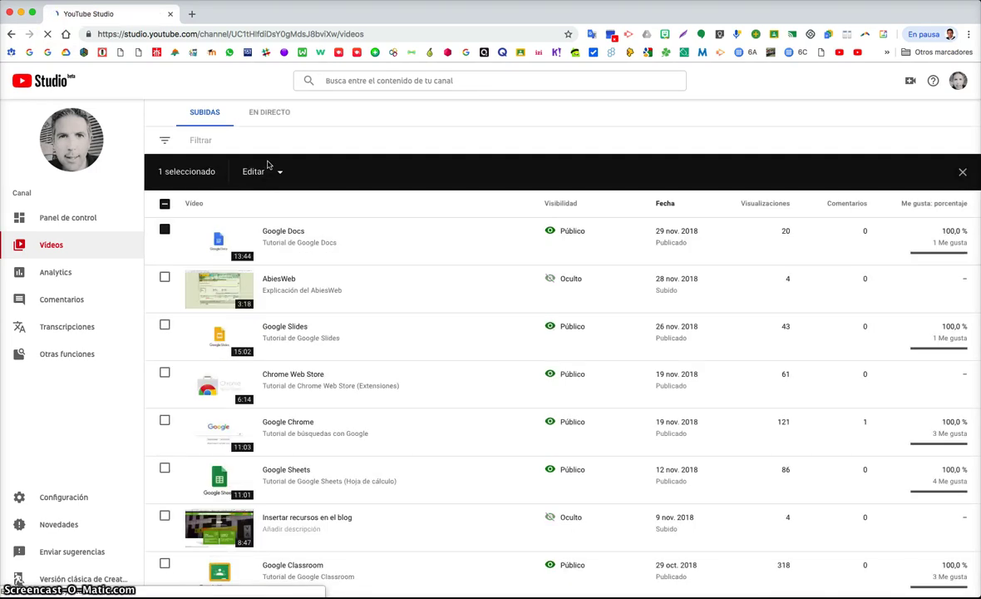
pyautogui.click(331, 297)
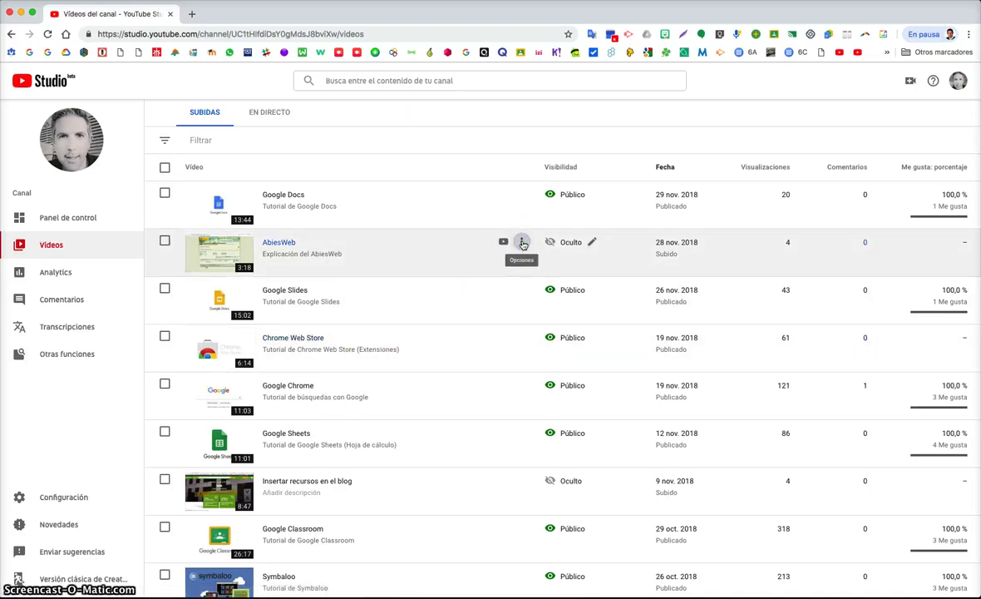
# View the quick title and description editor of the AbiesWeb video, leaving it without changes.
pyautogui.click(523, 243)
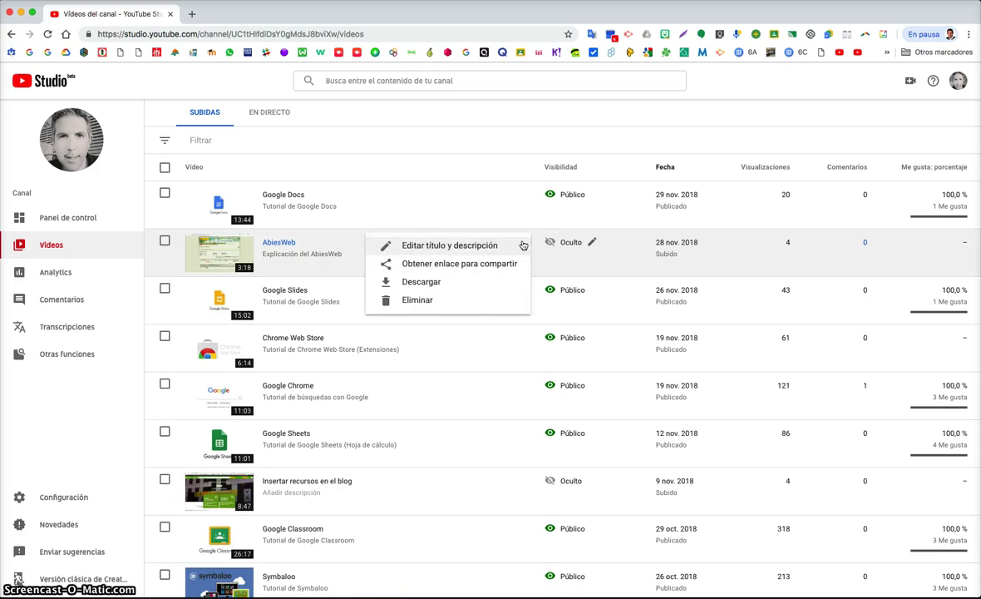
pyautogui.click(432, 247)
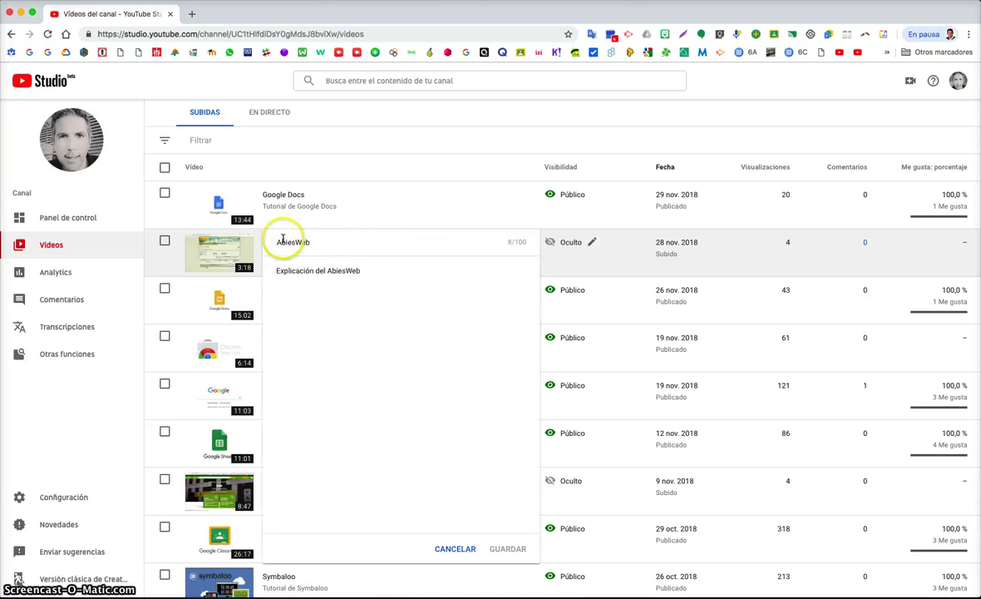
pyautogui.click(455, 548)
# Copy the shareable link of the AbiesWeb video to the clipboard.
pyautogui.click(523, 244)
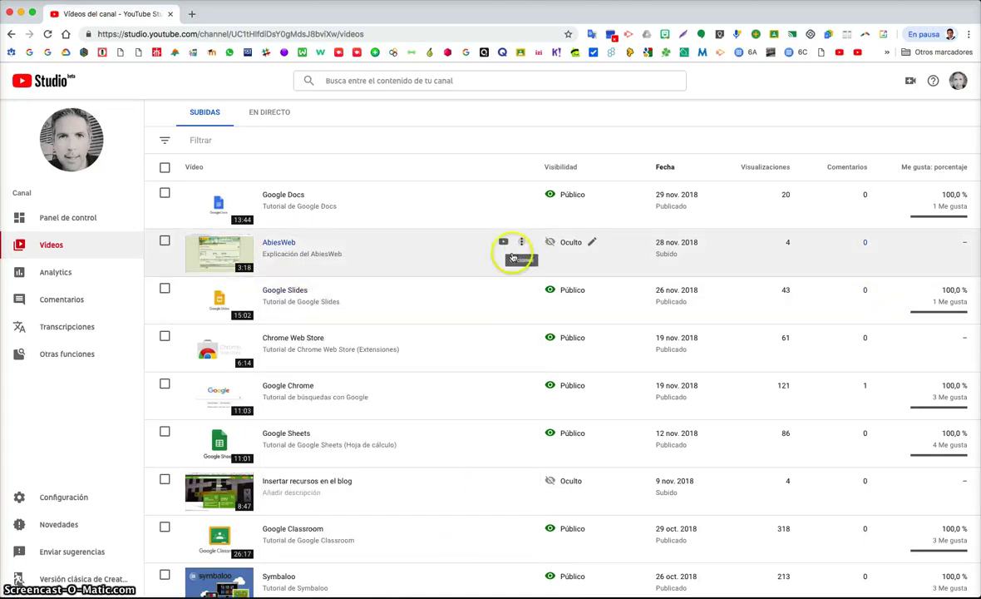
pyautogui.click(521, 244)
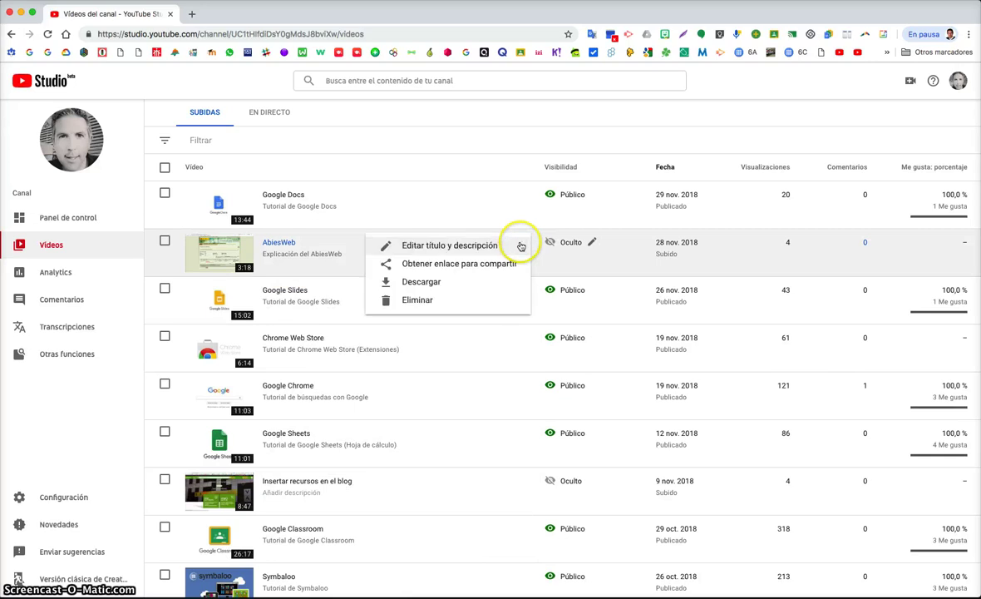
pyautogui.click(476, 262)
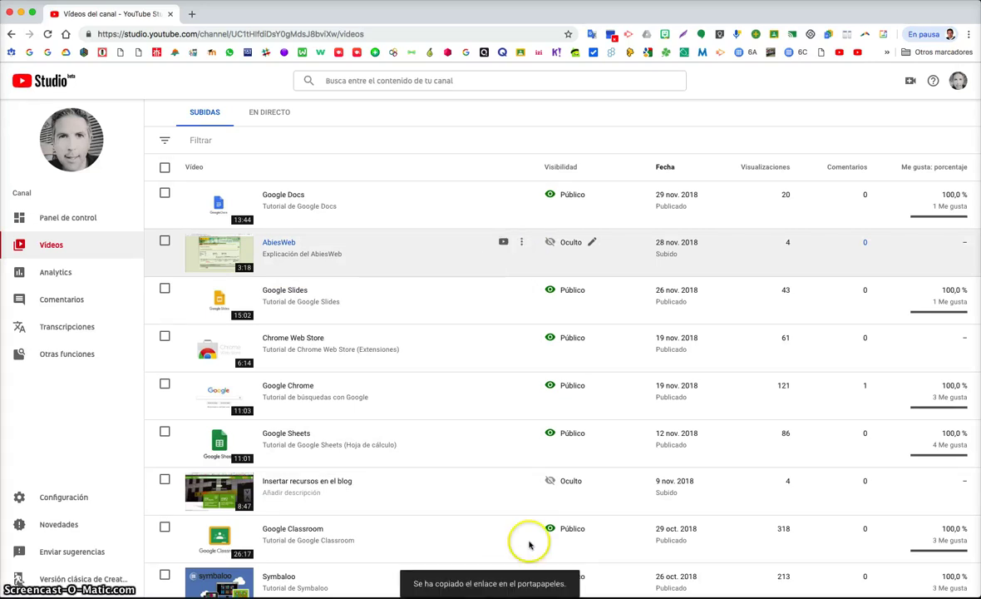
# Open the details of the AbiesWeb video and examine its visibility and playlist options without changing them.
pyautogui.click(280, 244)
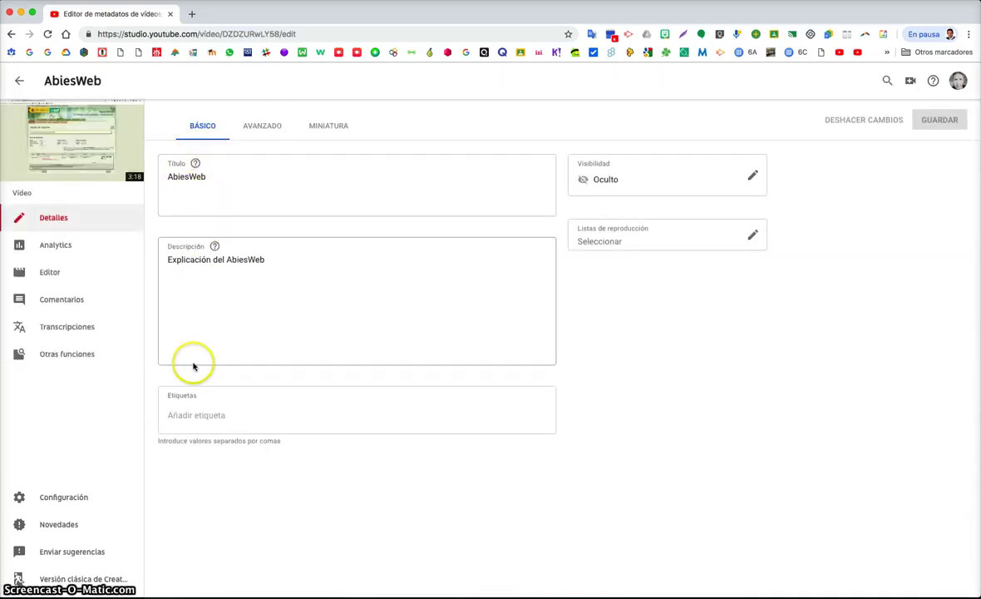
pyautogui.click(653, 176)
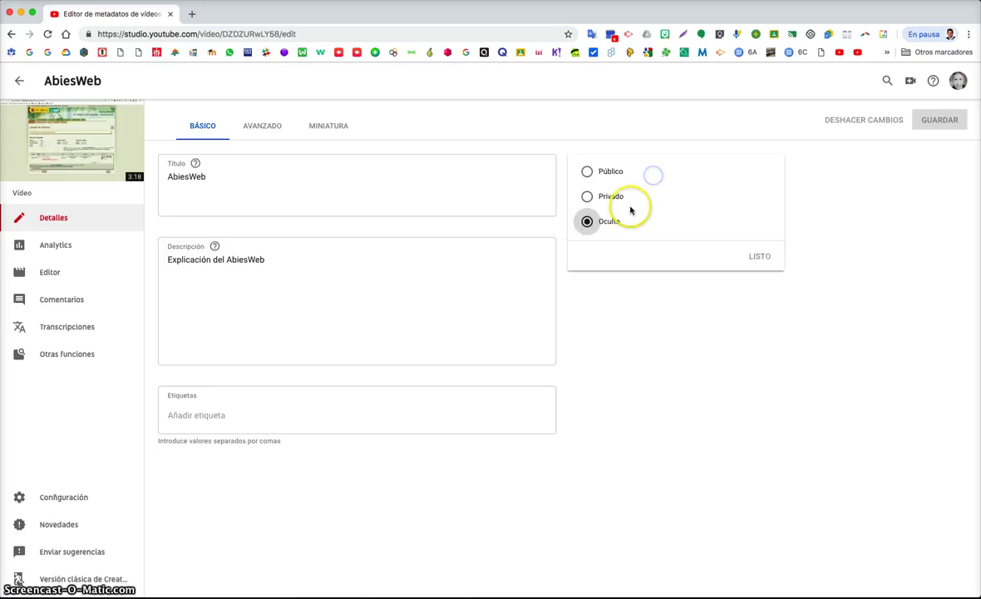
pyautogui.click(812, 182)
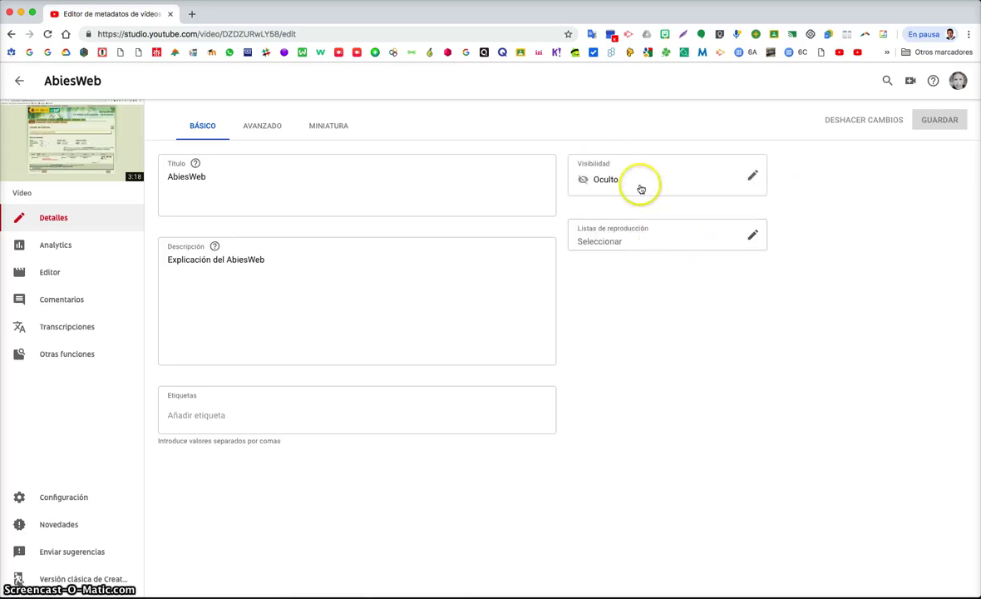
pyautogui.click(642, 237)
pyautogui.click(799, 252)
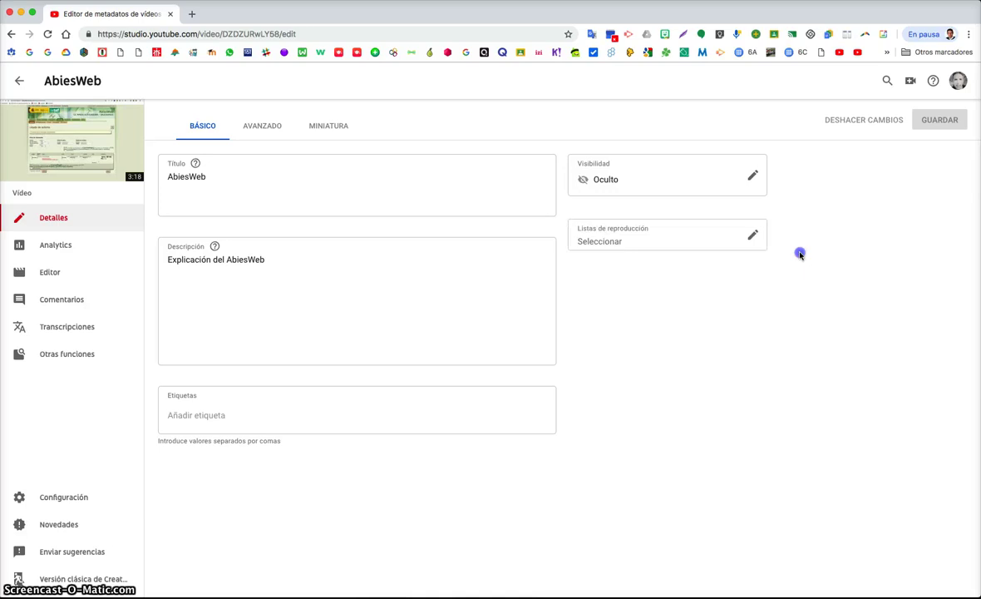
# In the AbiesWeb video's advanced details, set the licence and rights ownership to "Creative Commons: Atribución".
pyautogui.click(276, 134)
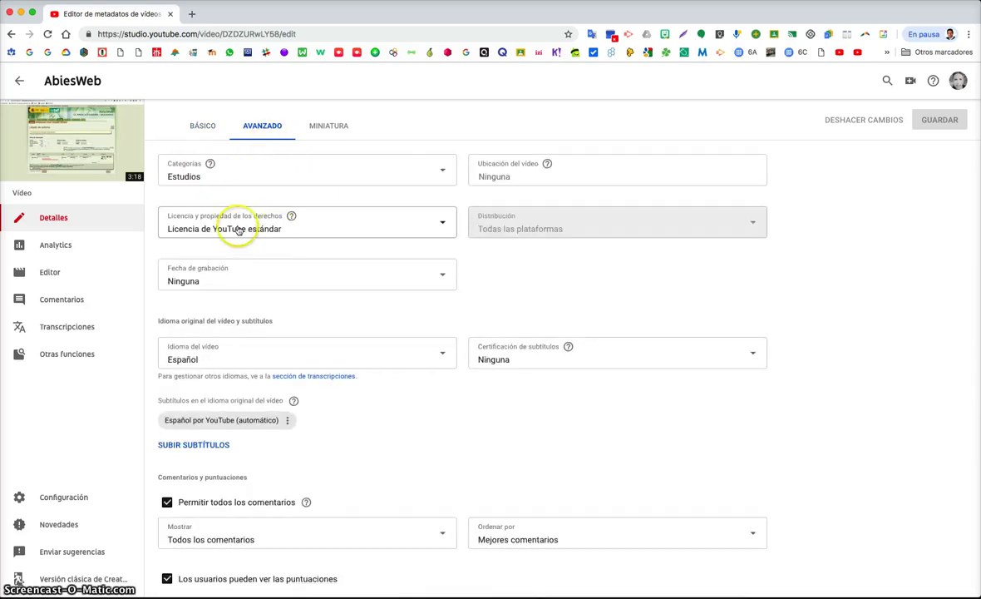
pyautogui.click(292, 227)
pyautogui.click(260, 239)
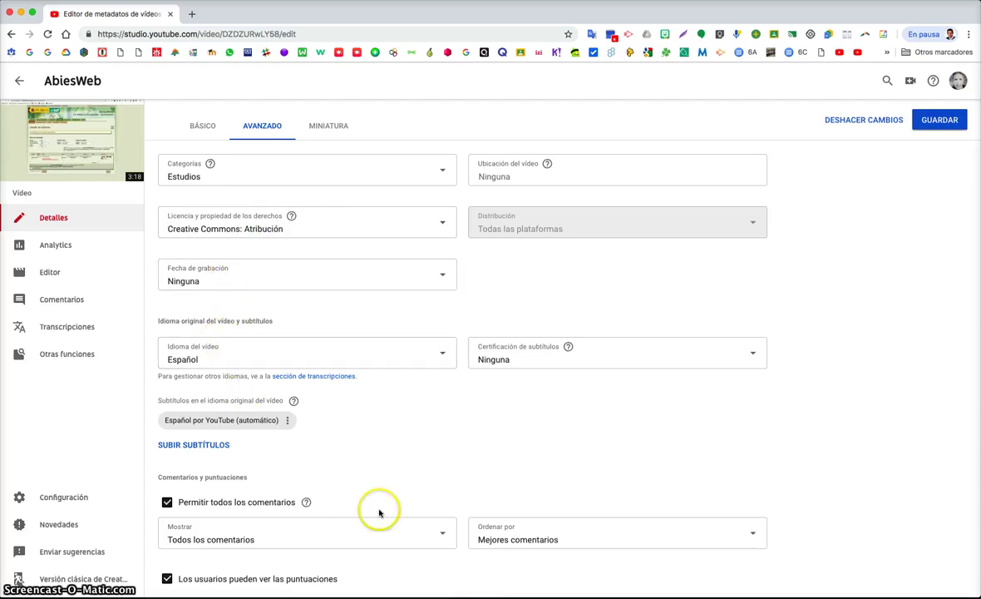
# Review the remaining advanced options and the thumbnail choices of the AbiesWeb video, and save the changed details.
pyautogui.scroll(-3, 299, 515)
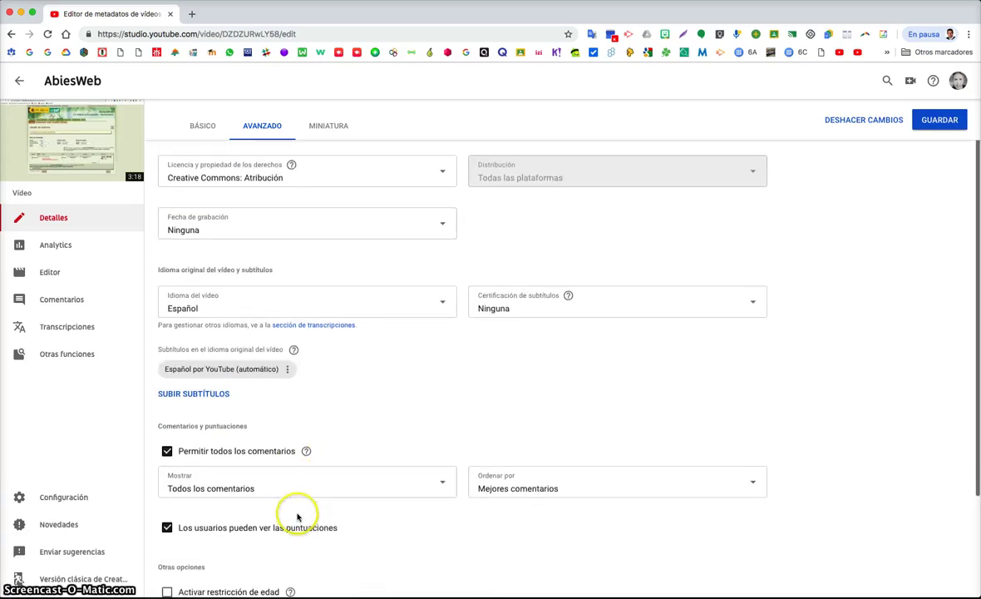
pyautogui.scroll(3, 297, 395)
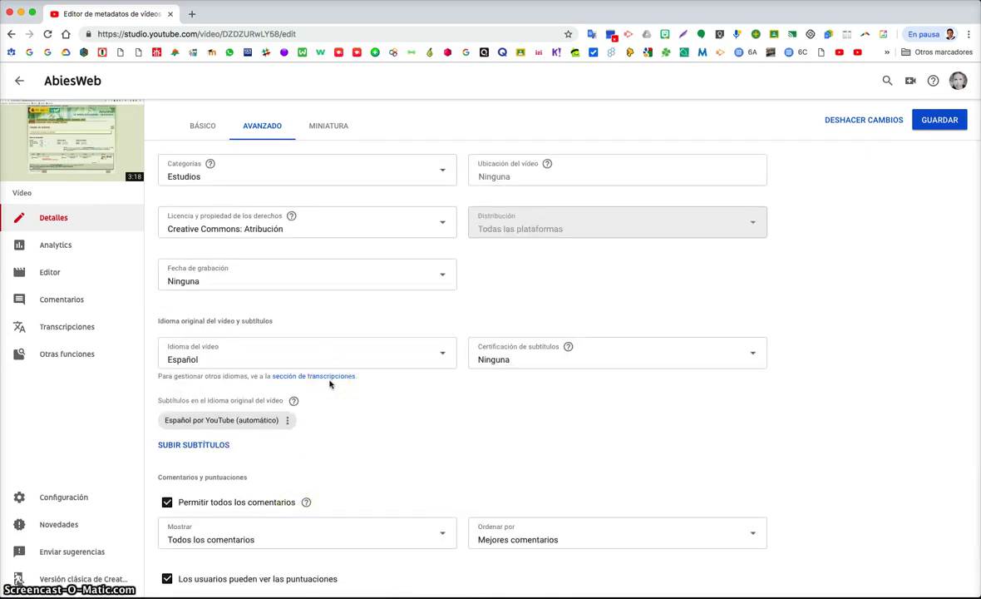
pyautogui.scroll(-5, 259, 420)
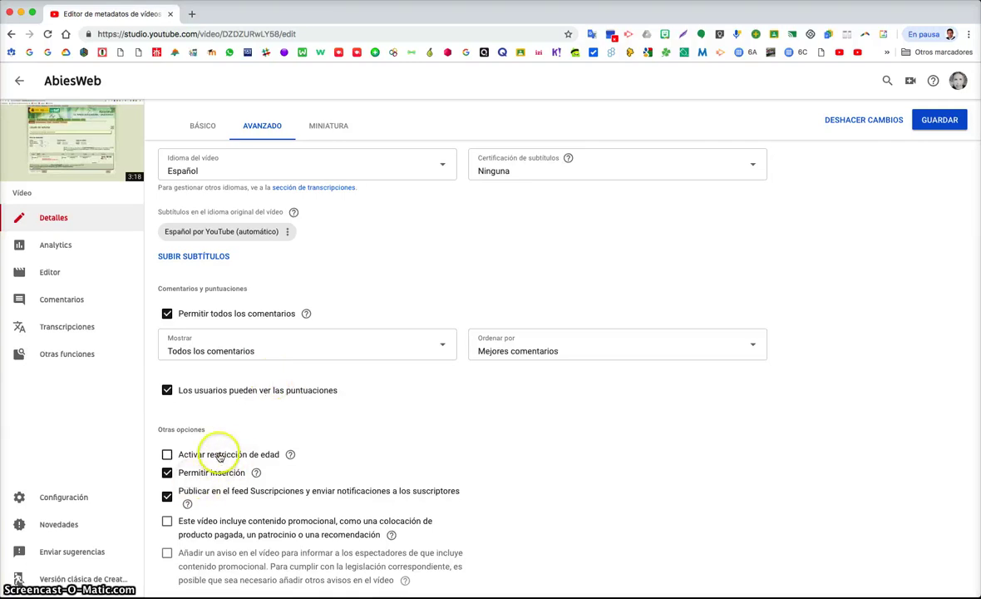
pyautogui.scroll(5, 212, 453)
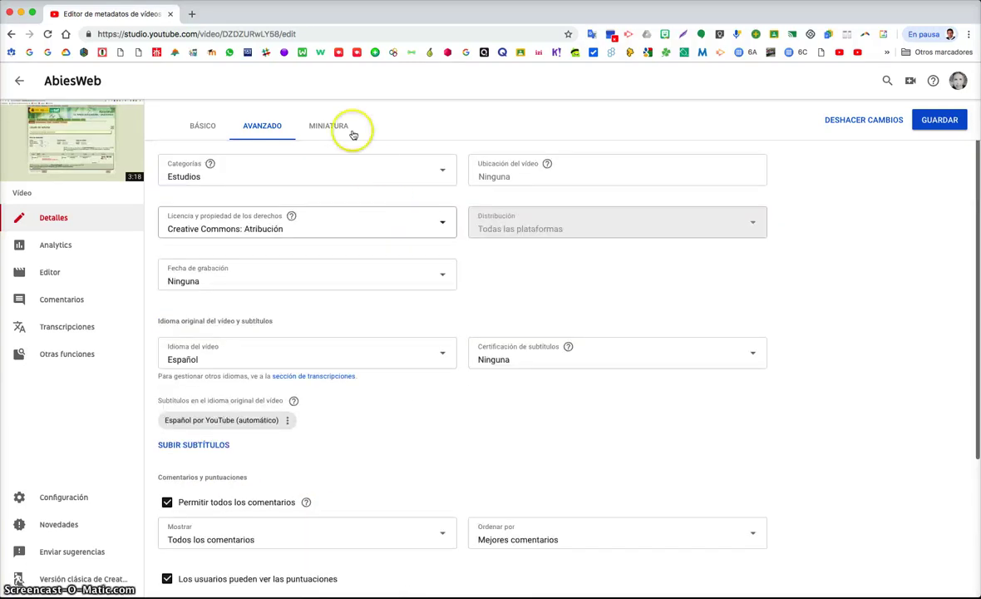
pyautogui.click(344, 126)
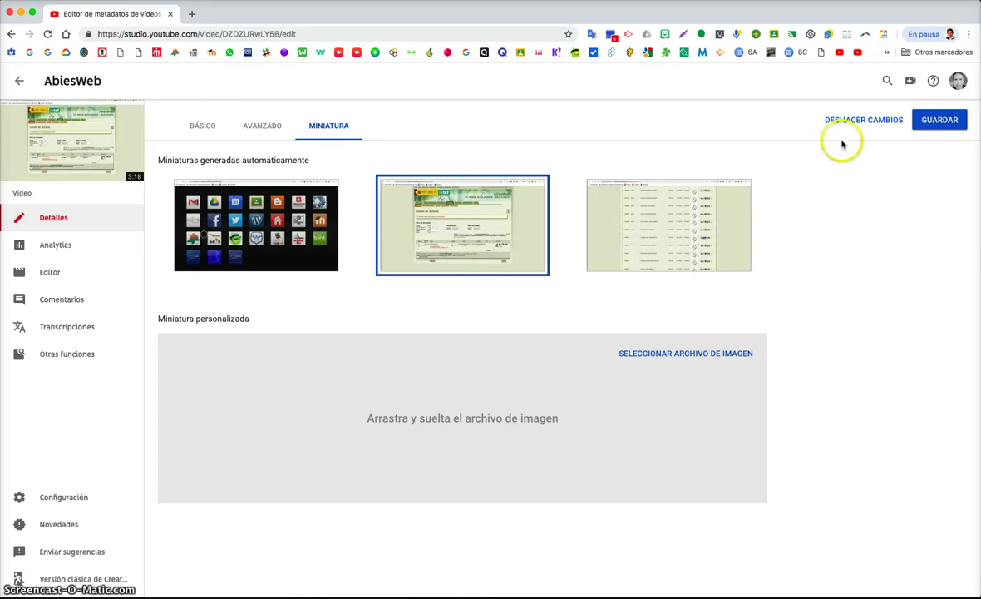
pyautogui.click(930, 123)
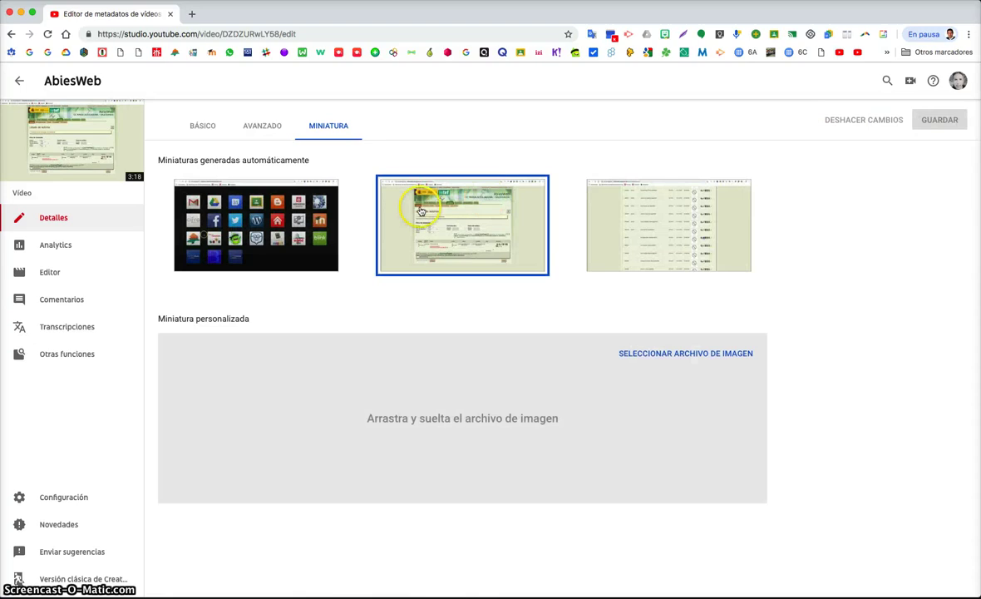
# View the analytics overview of the AbiesWeb video, and start the video editor to examine its timeline.
pyautogui.click(77, 243)
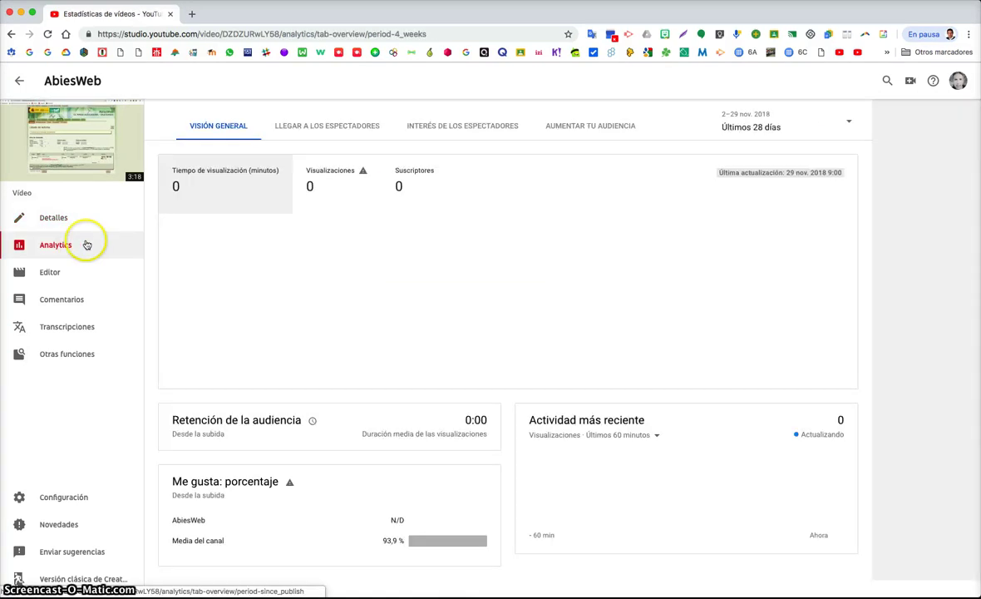
pyautogui.click(52, 273)
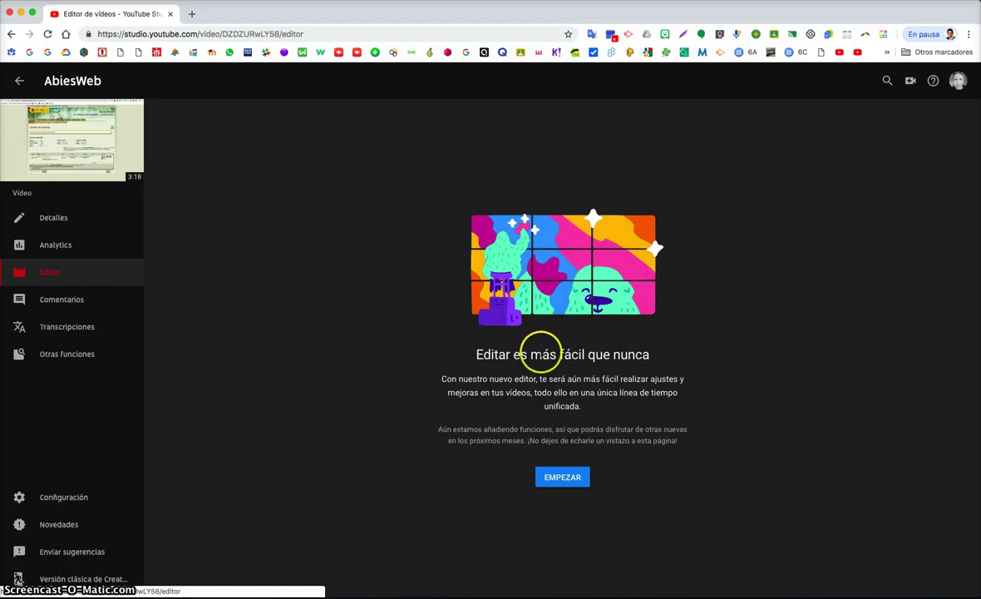
pyautogui.click(564, 480)
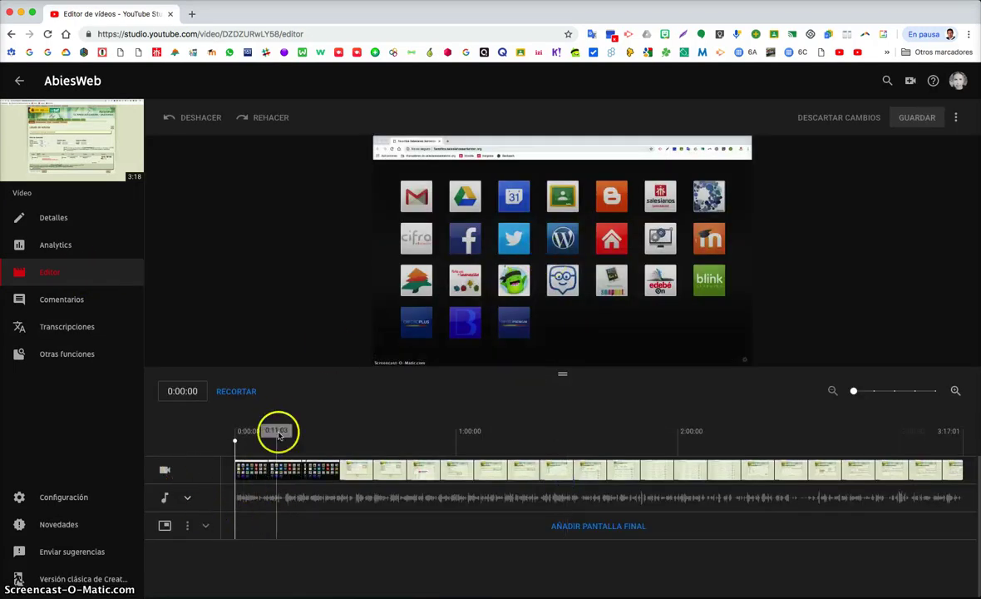
pyautogui.moveTo(714, 164)
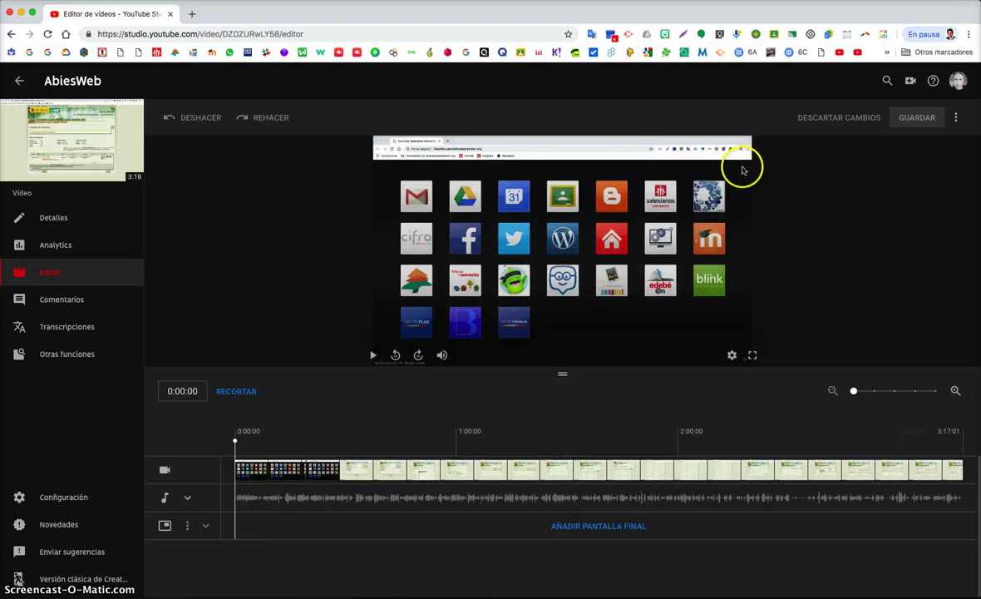